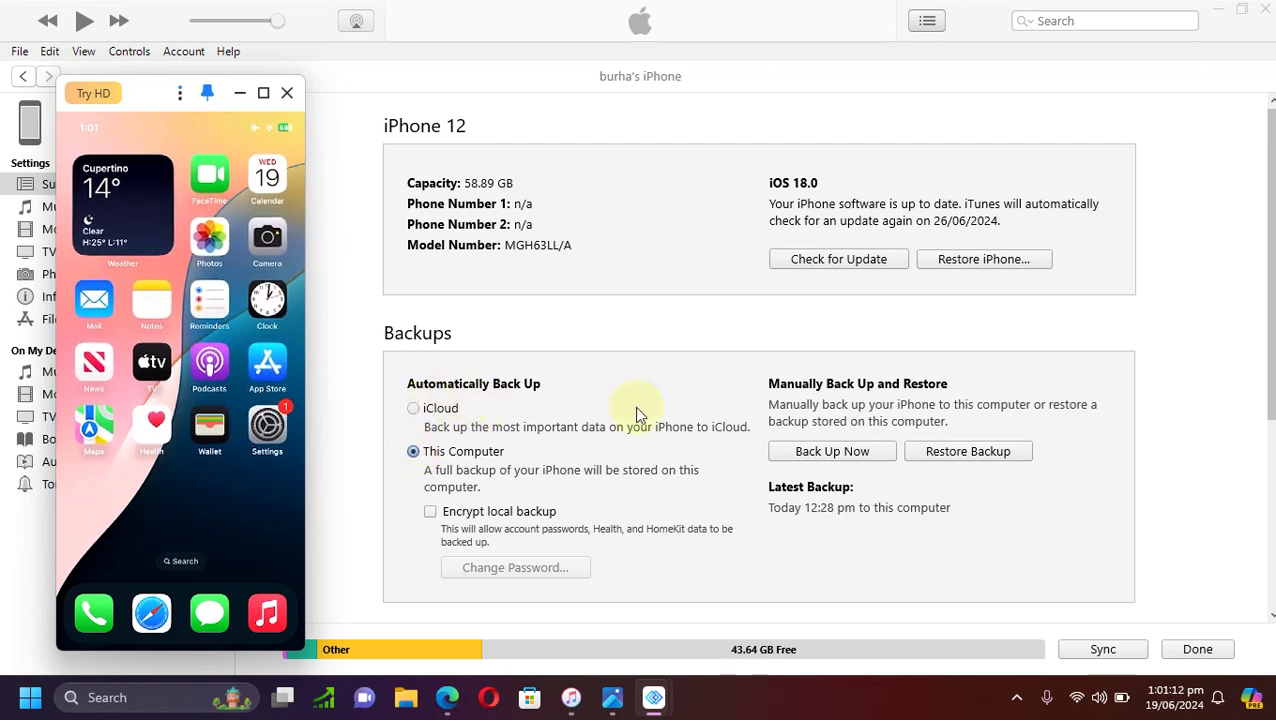
# Start an iTunes backup of the iPhone 12 to this computer.
pyautogui.click(830, 453)
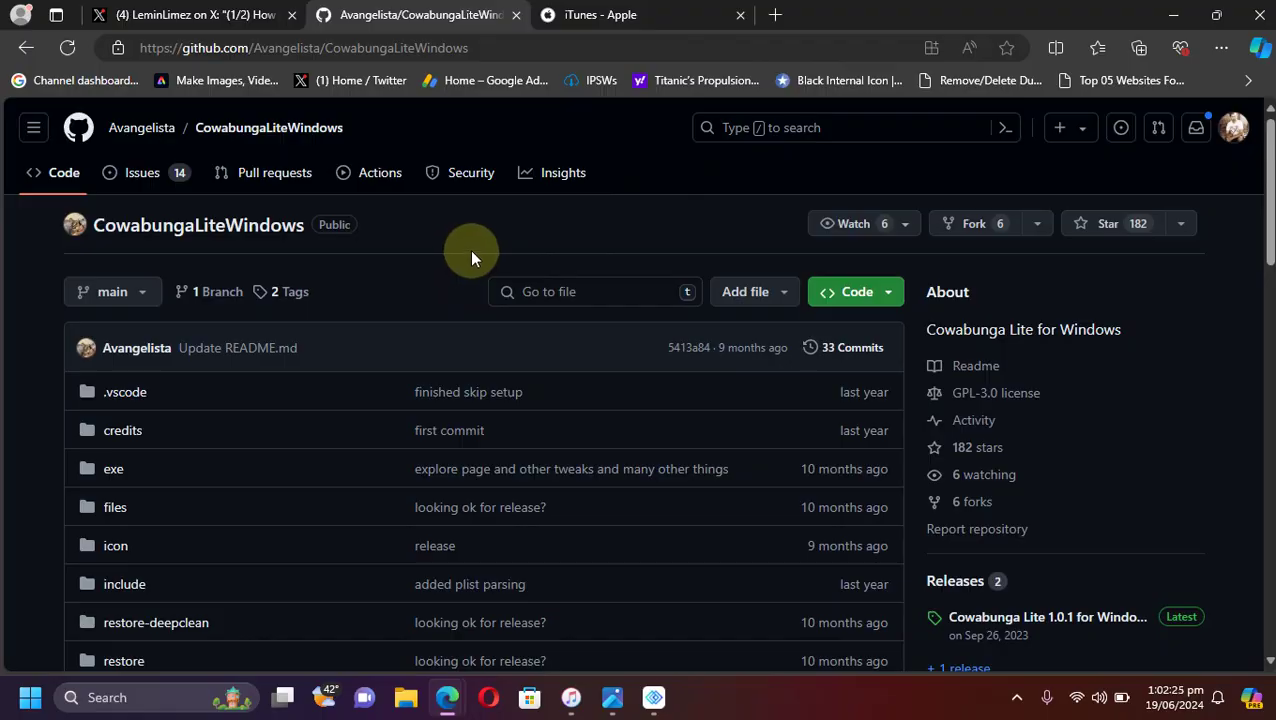
# Open the Cowabunga Lite 1.0.1 for Windows release on GitHub and review its assets.
pyautogui.scroll(-2, 1162, 420)
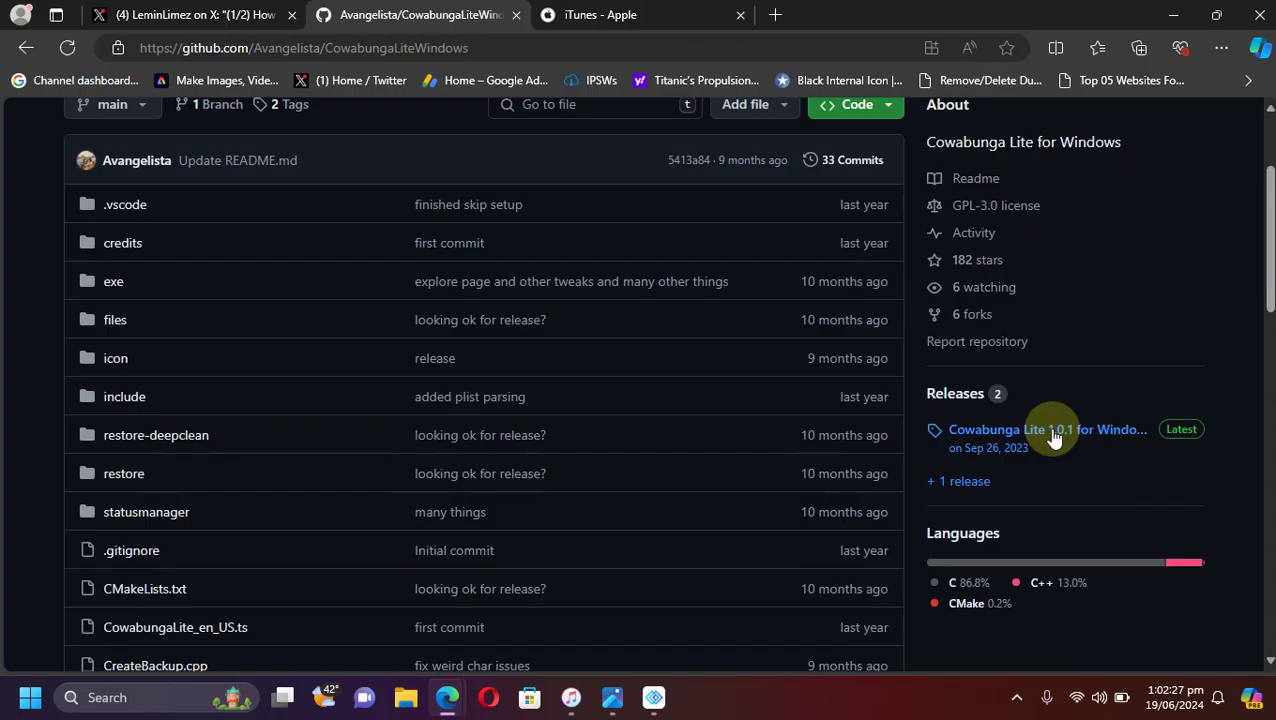
pyautogui.click(1050, 430)
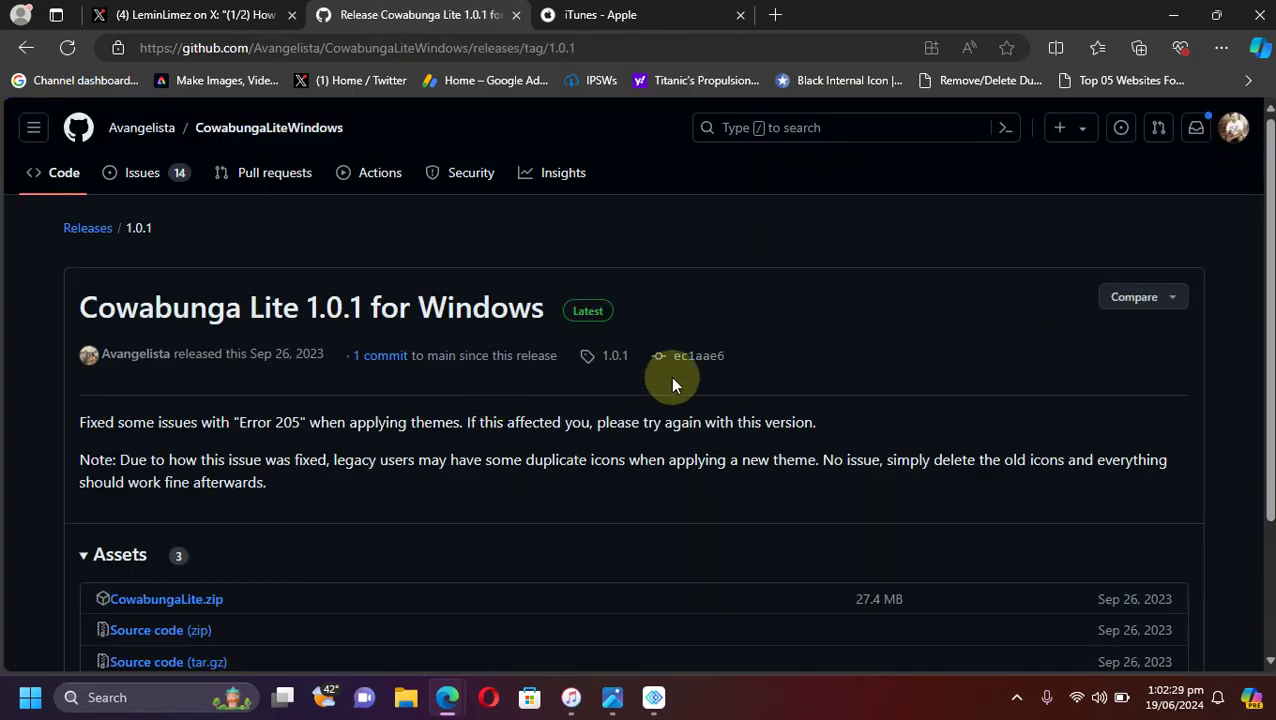
pyautogui.scroll(-2, 672, 384)
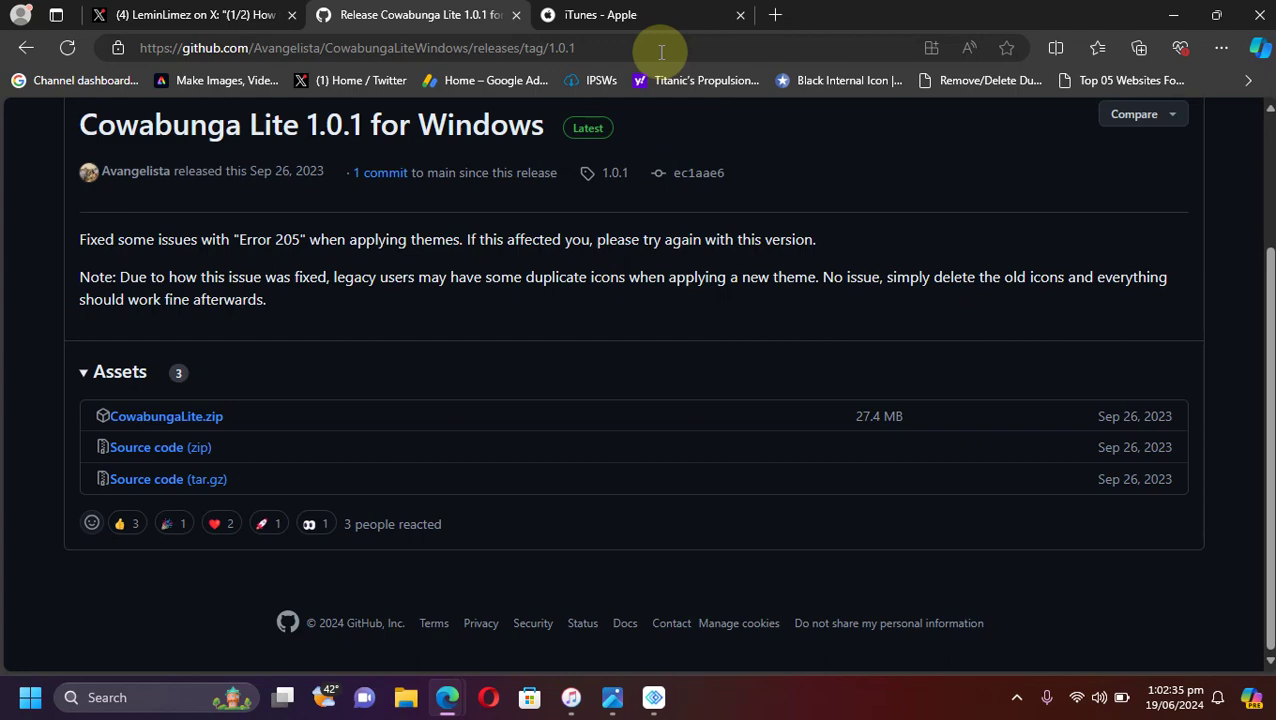
# Switch to Apple's iTunes for Windows page and read further down.
pyautogui.click(641, 14)
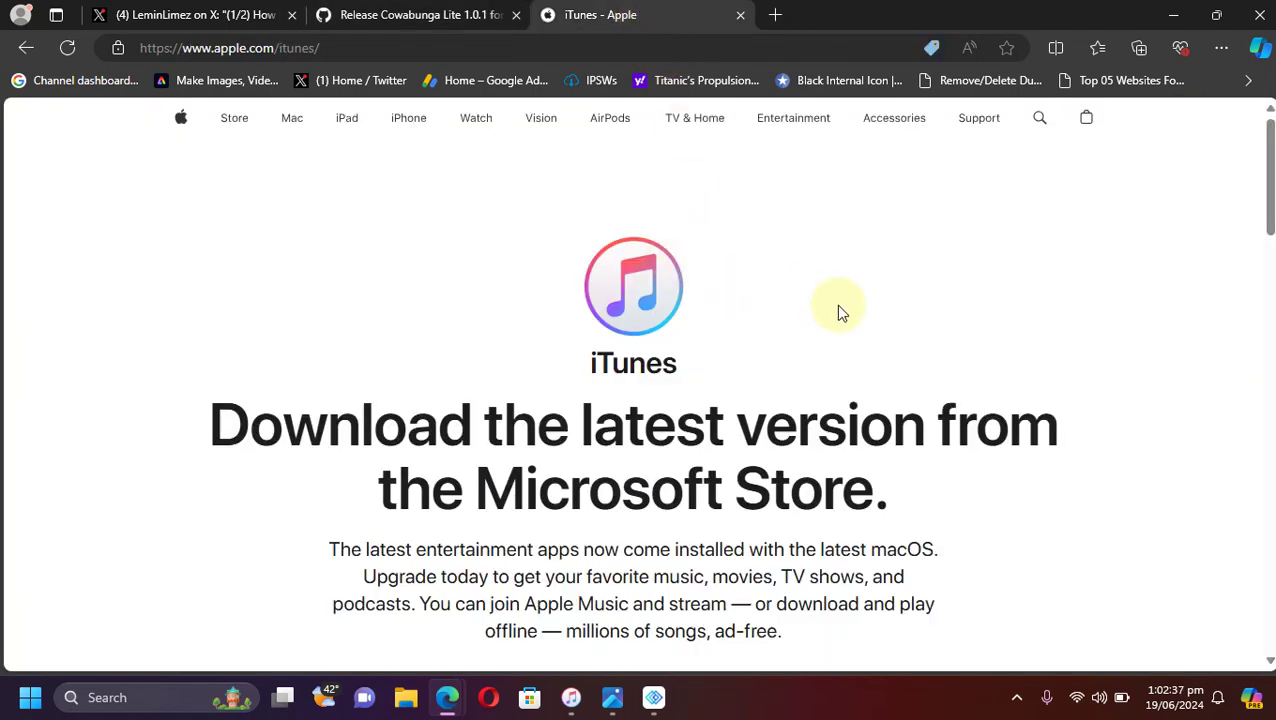
pyautogui.scroll(-10, 1020, 335)
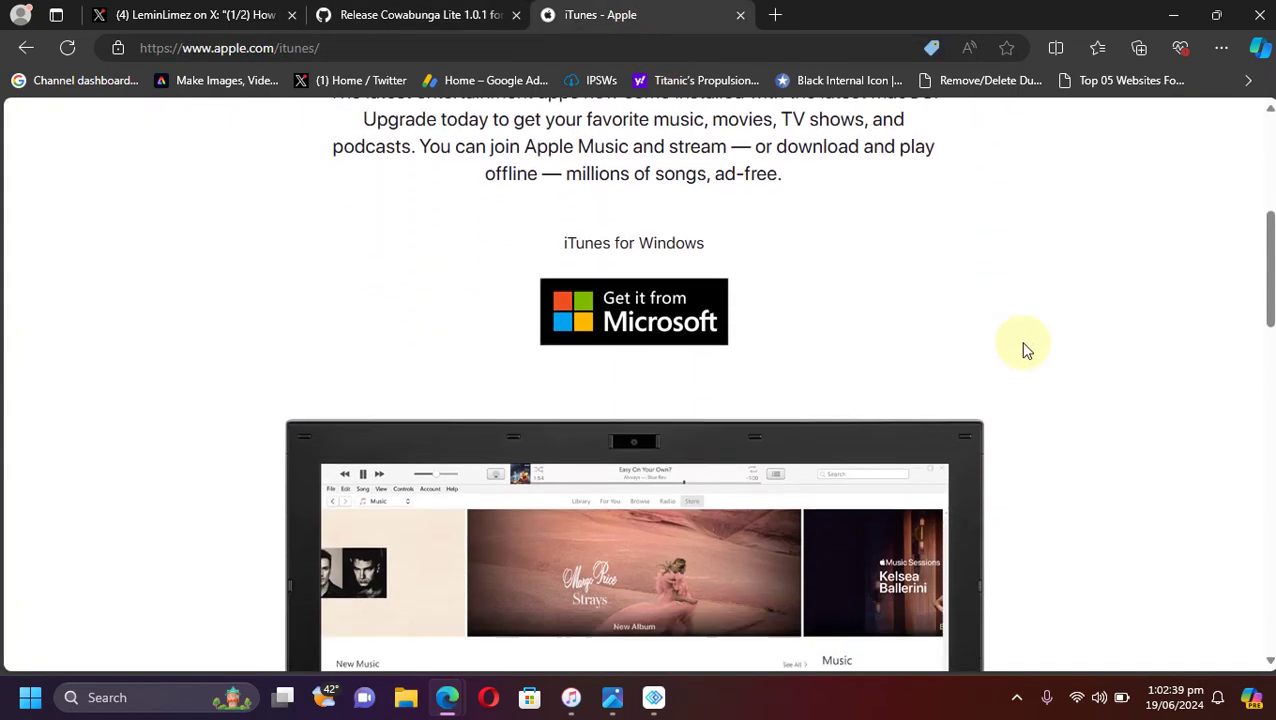
pyautogui.scroll(-1, 1047, 378)
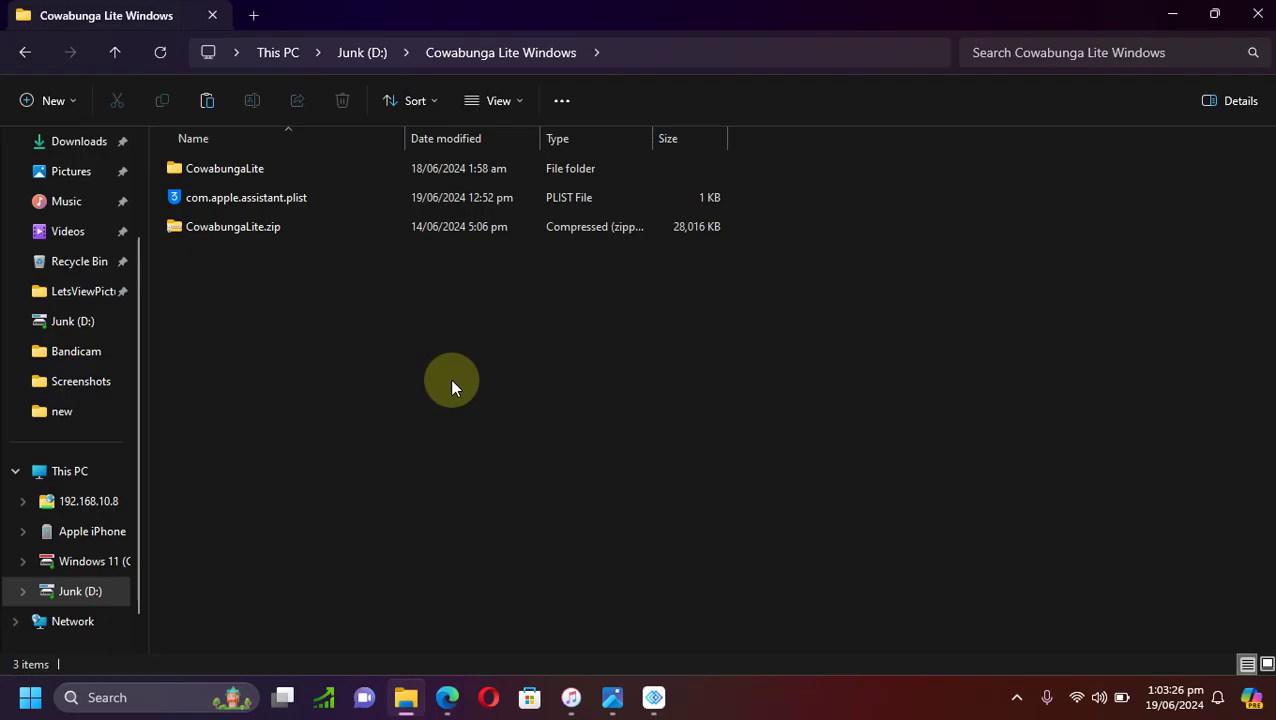
# Go into CowabungaLite\CowabungaLite-1.0.1 and launch CowabungaLite.exe.
pyautogui.click(231, 229)
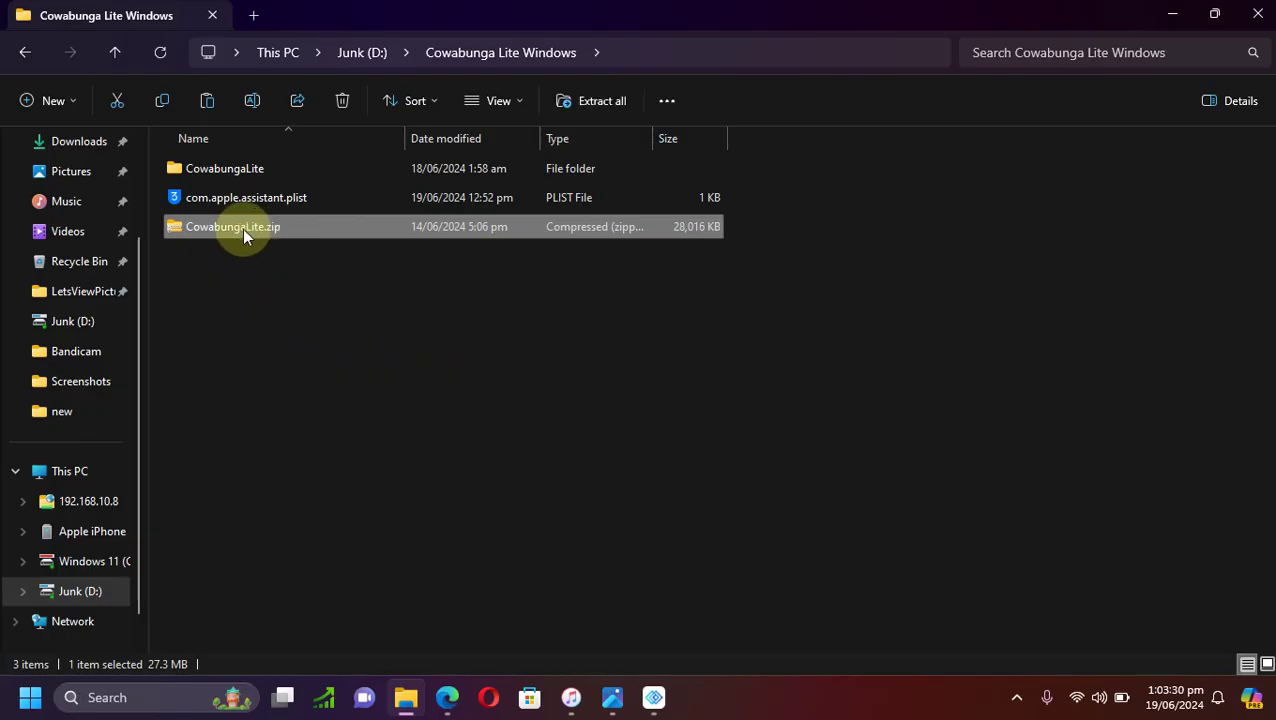
pyautogui.rightClick(242, 228)
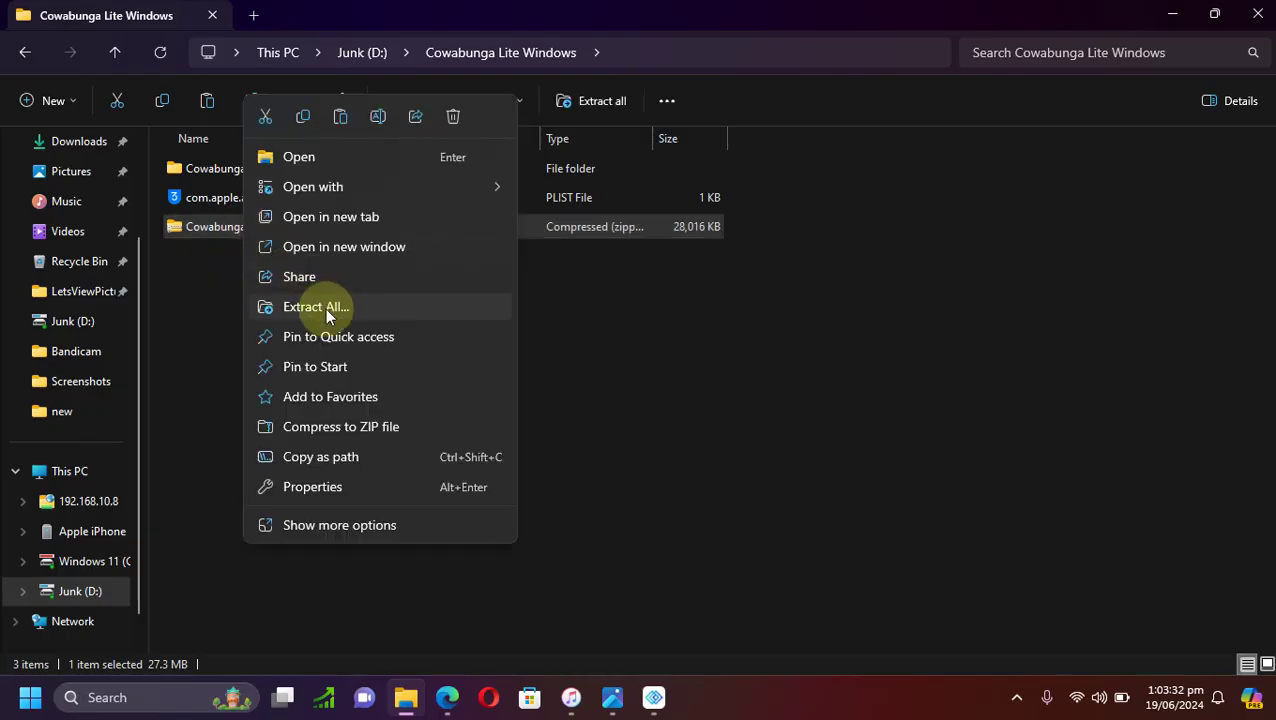
pyautogui.click(619, 381)
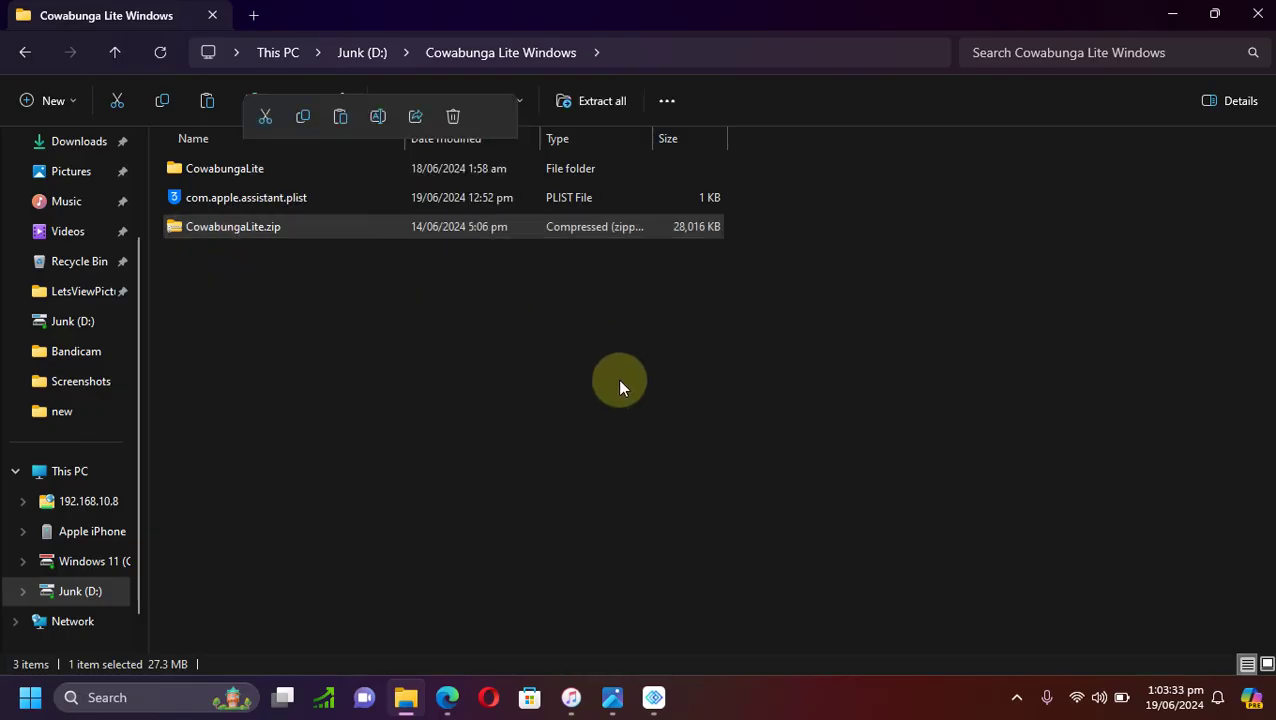
pyautogui.click(246, 172)
pyautogui.doubleClick(232, 169)
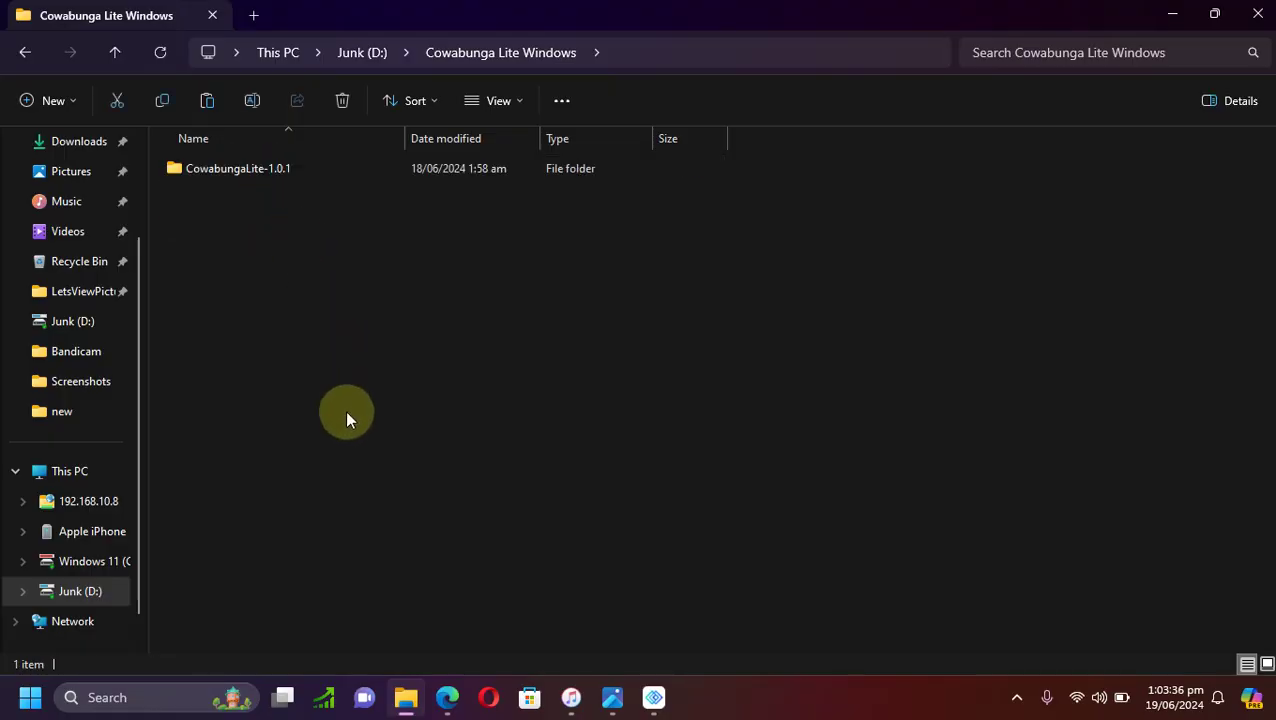
pyautogui.click(251, 170)
pyautogui.doubleClick(251, 170)
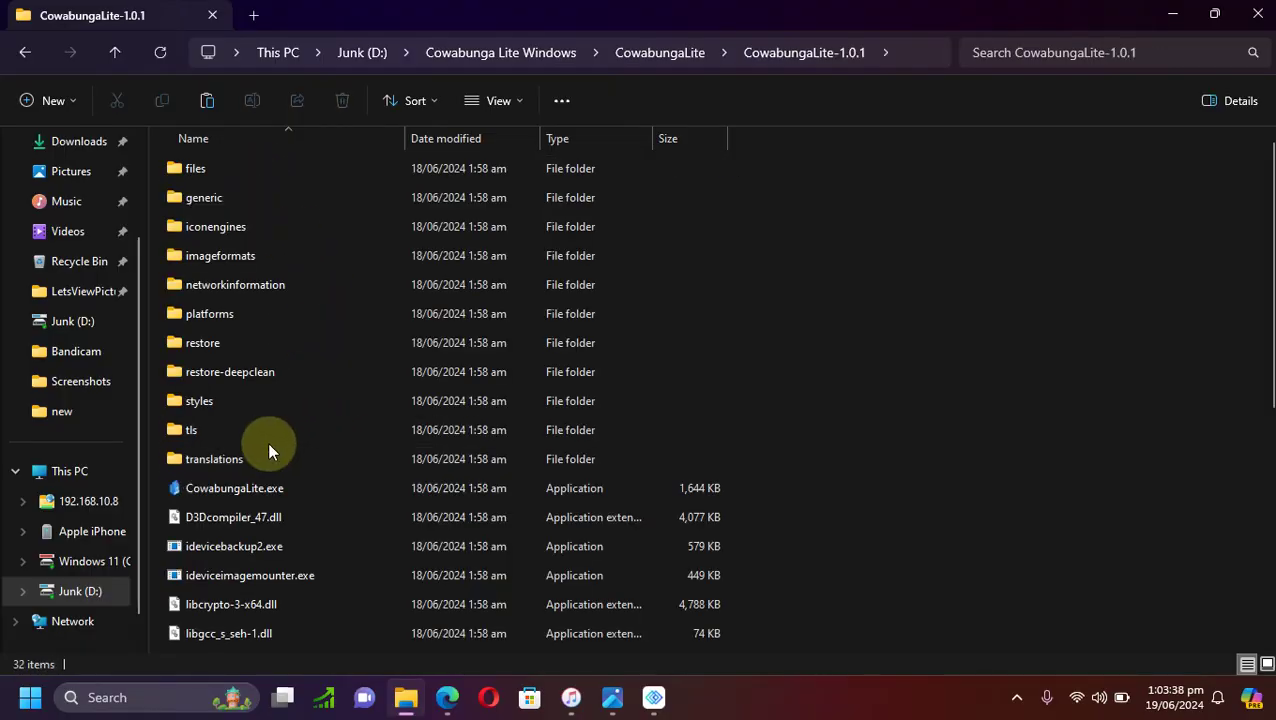
pyautogui.doubleClick(237, 490)
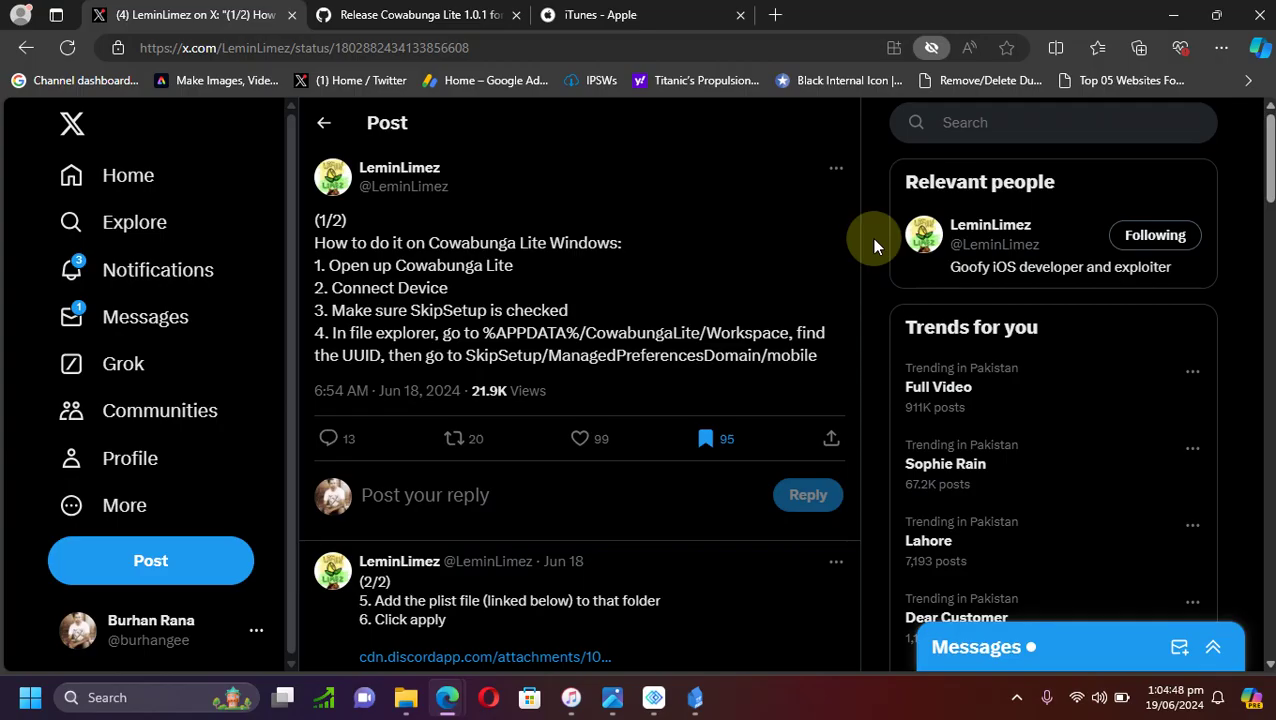
# Scroll through the X thread to read both instruction posts and the plist link.
pyautogui.scroll(-1, 490, 305)
pyautogui.scroll(1, 484, 276)
pyautogui.scroll(-4, 521, 441)
pyautogui.scroll(3, 516, 441)
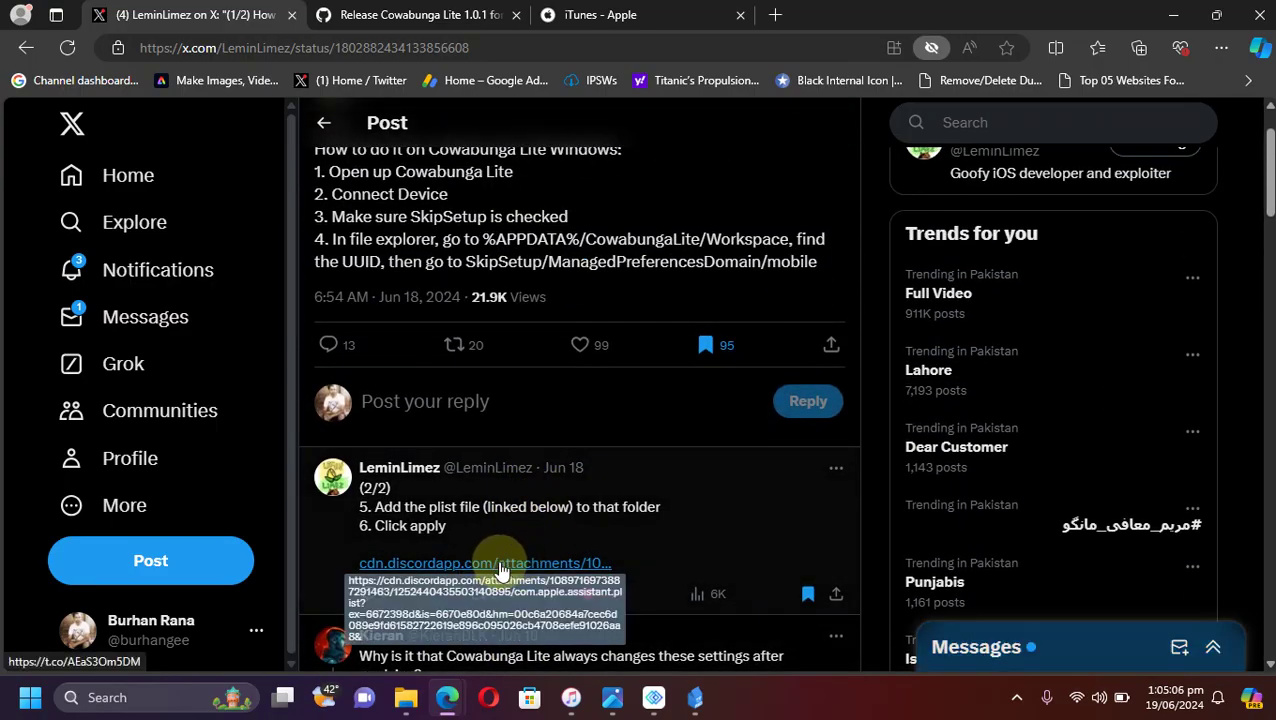
pyautogui.scroll(1, 858, 343)
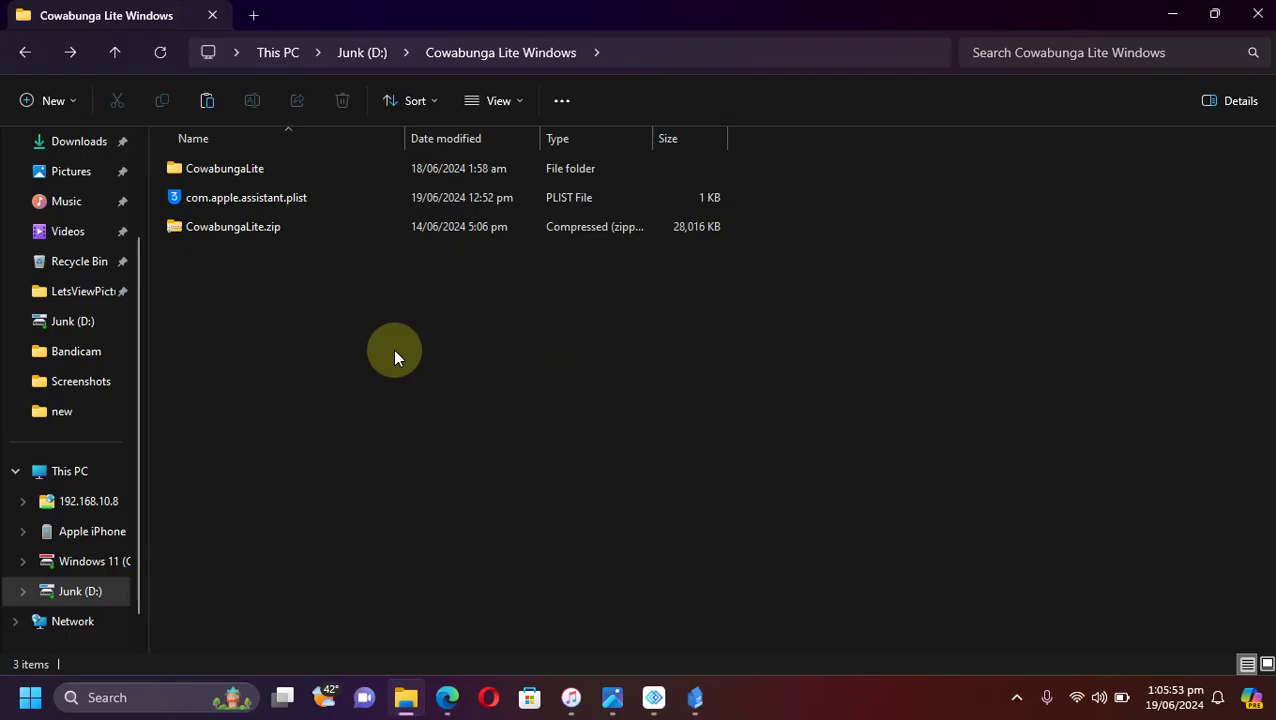
# Copy com.apple.assistant.plist and bring up Run with %appdata% entered.
pyautogui.click(240, 199)
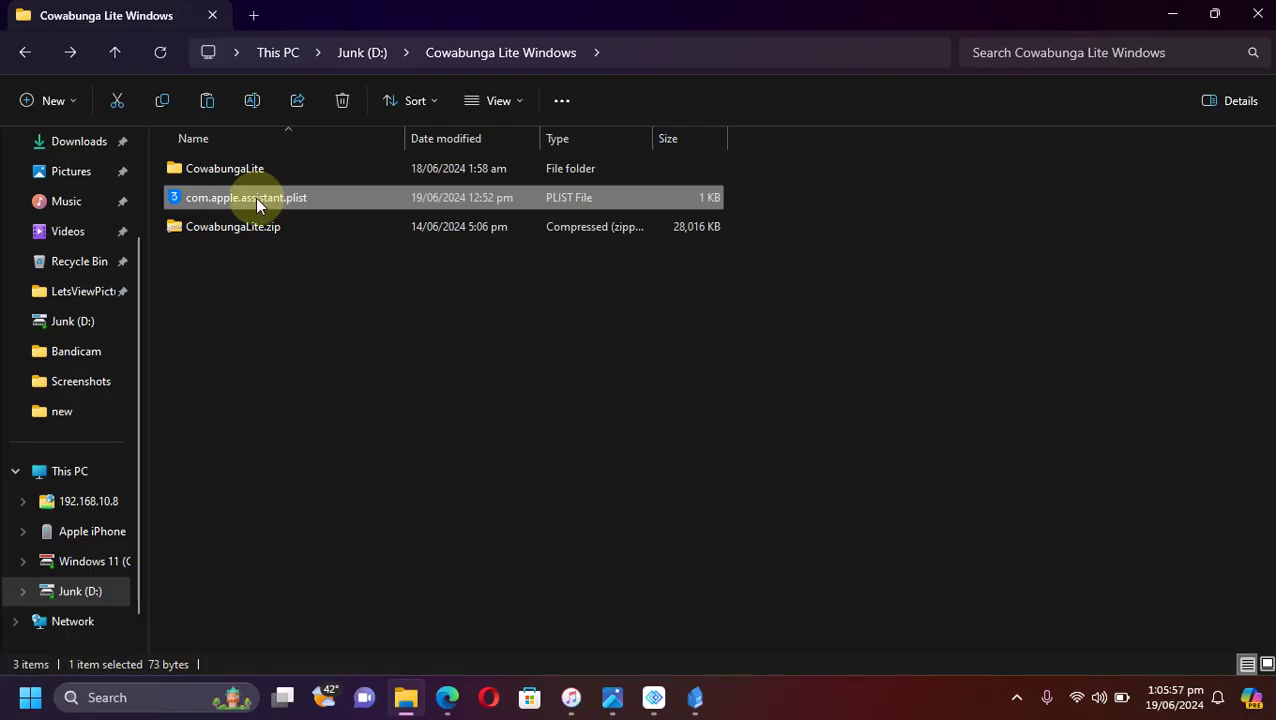
pyautogui.rightClick(255, 197)
pyautogui.click(430, 488)
pyautogui.press('super+r')
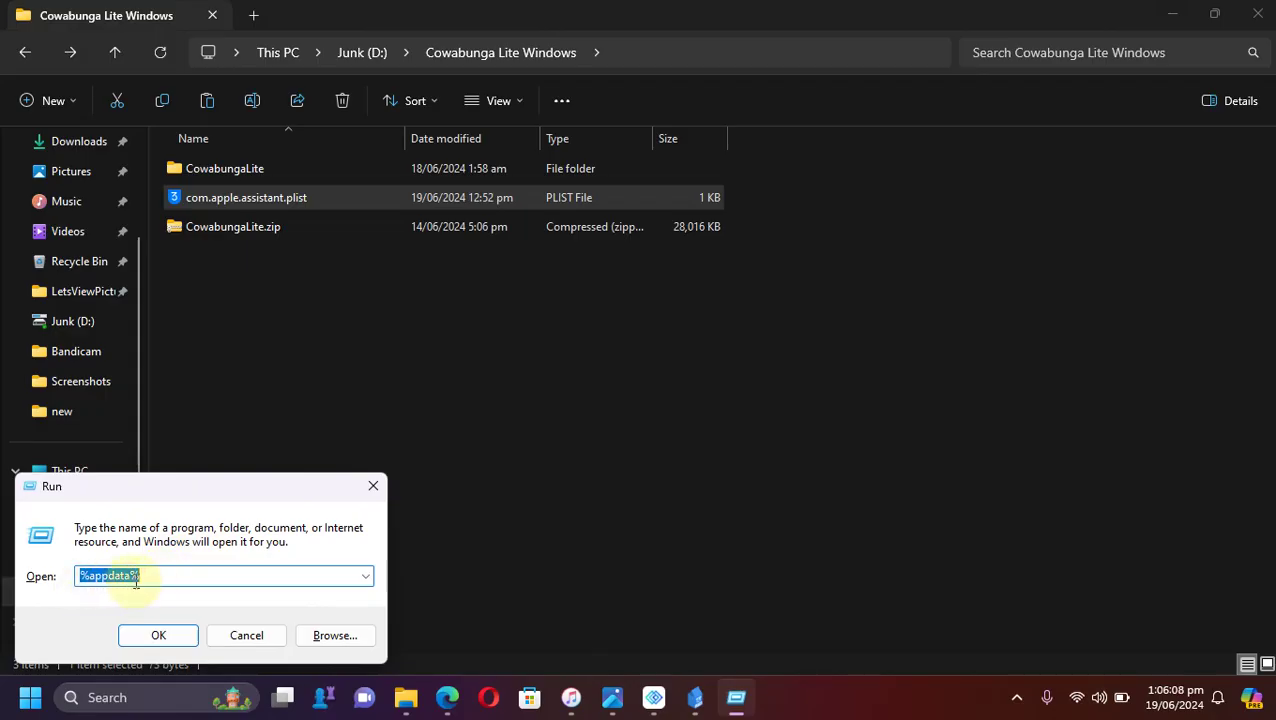
# Go to AppData\Roaming\CowabungaLite\Workspace and check the iPhone's UDID in iTunes.
pyautogui.click(157, 637)
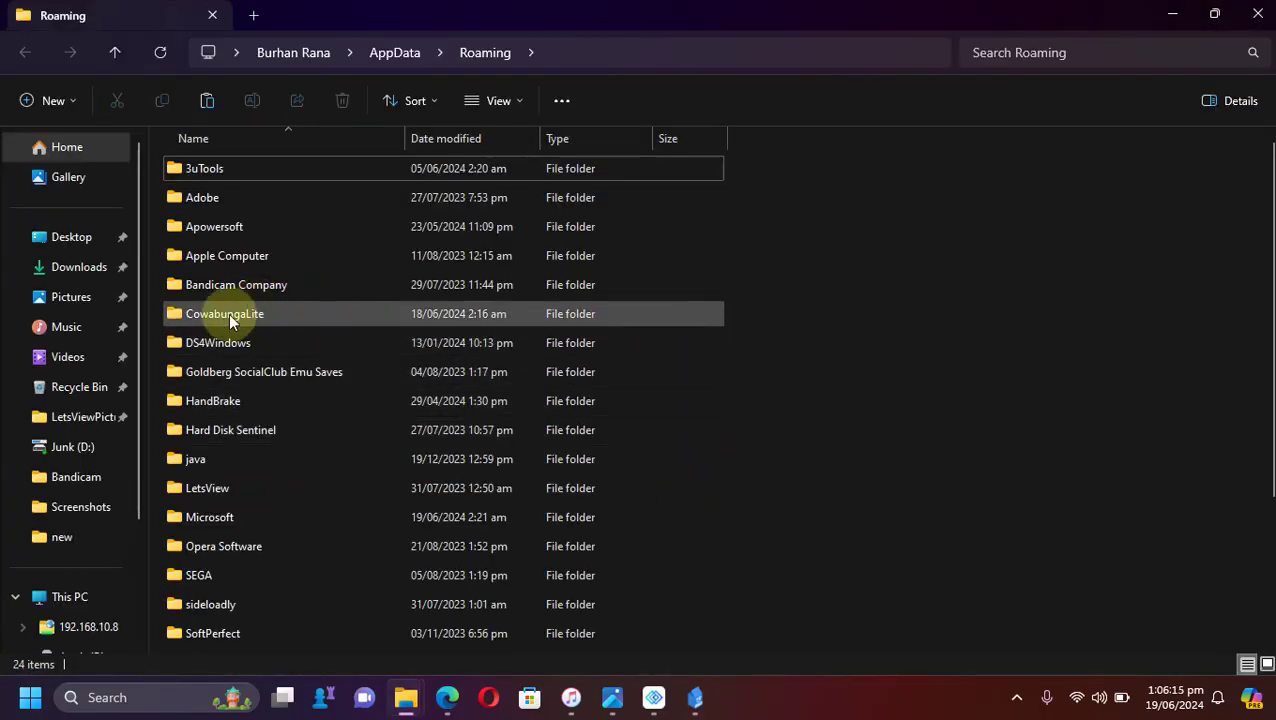
pyautogui.doubleClick(230, 313)
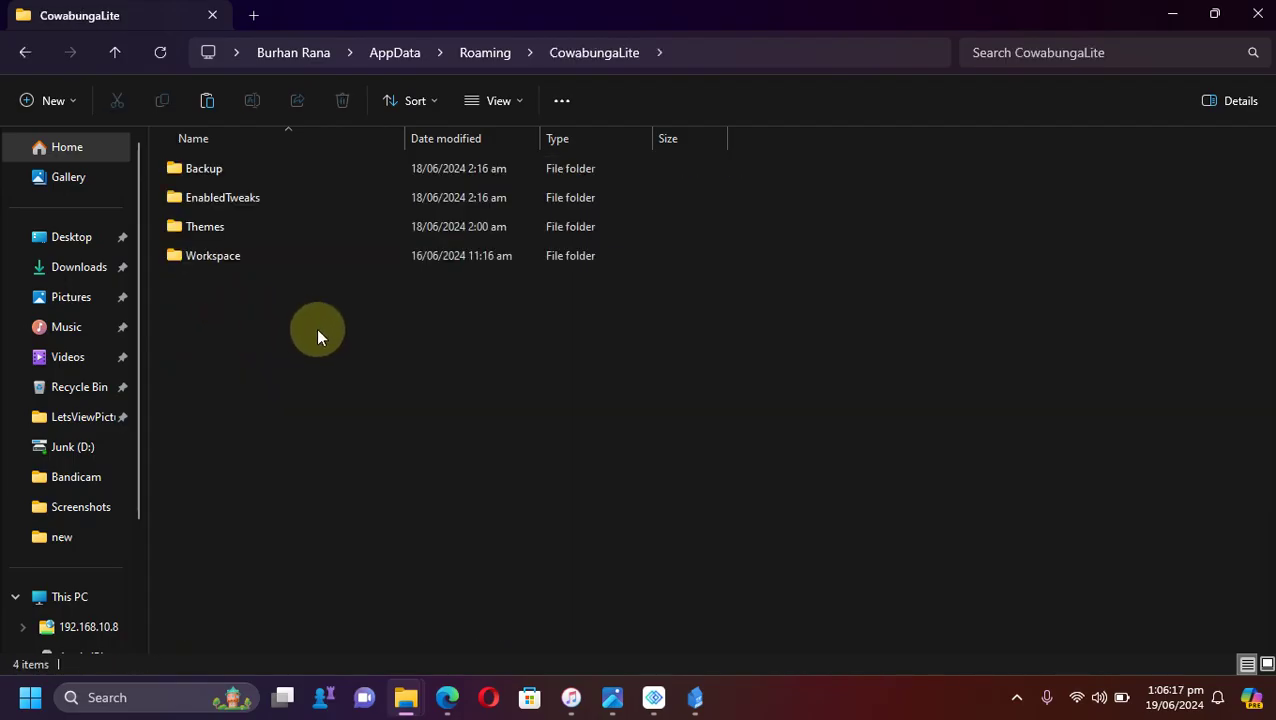
pyautogui.doubleClick(225, 256)
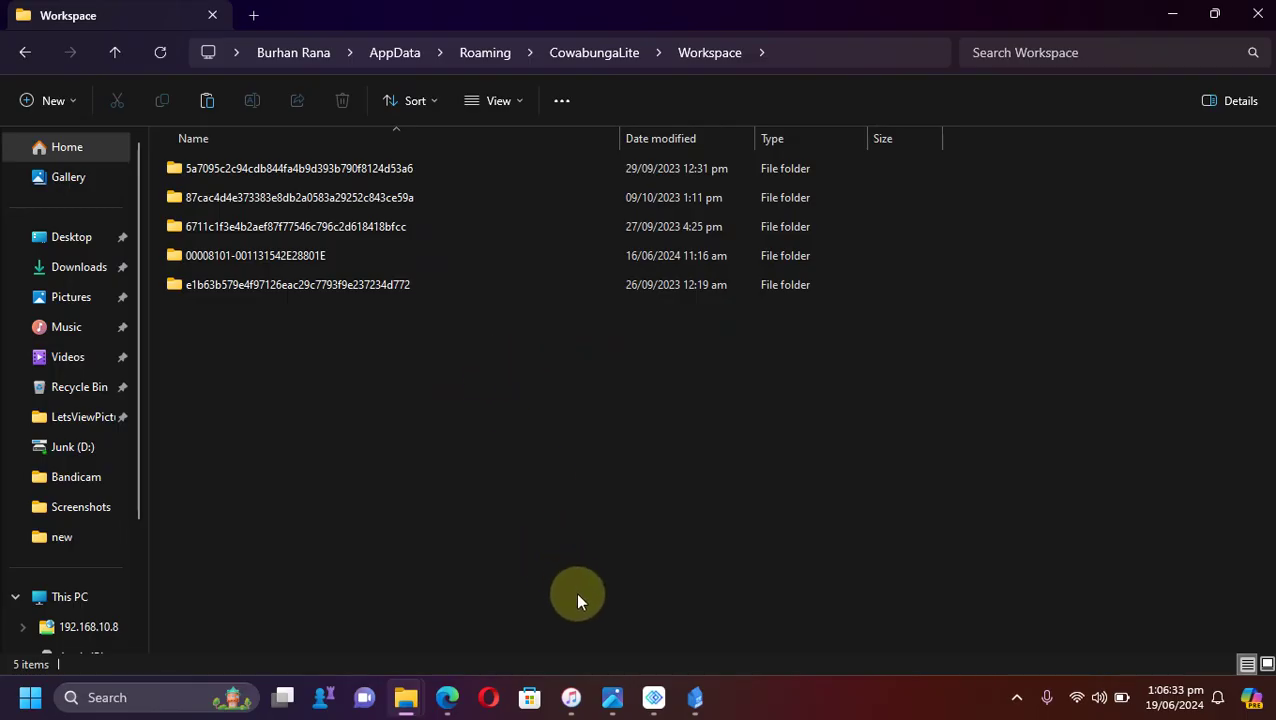
pyautogui.click(570, 697)
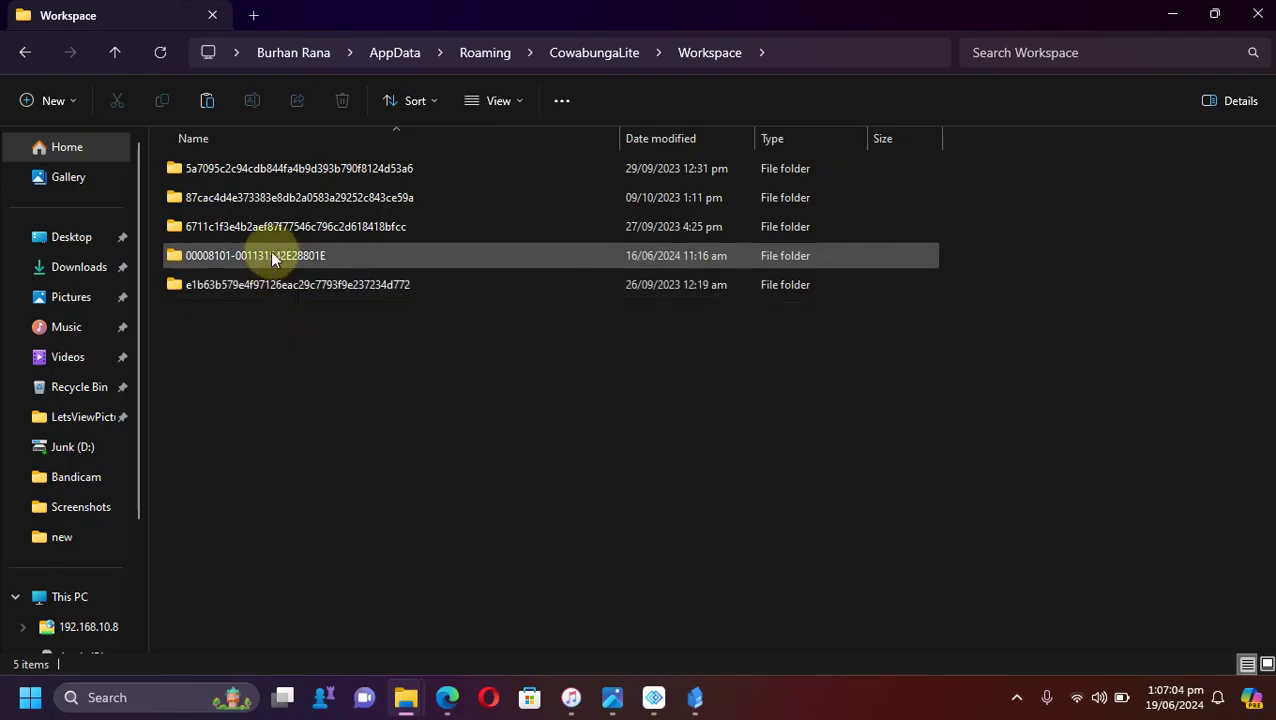
# Paste com.apple.assistant.plist into the device's SkipSetup\ManagedPreferencesDomain\mobile folder.
pyautogui.click(275, 254)
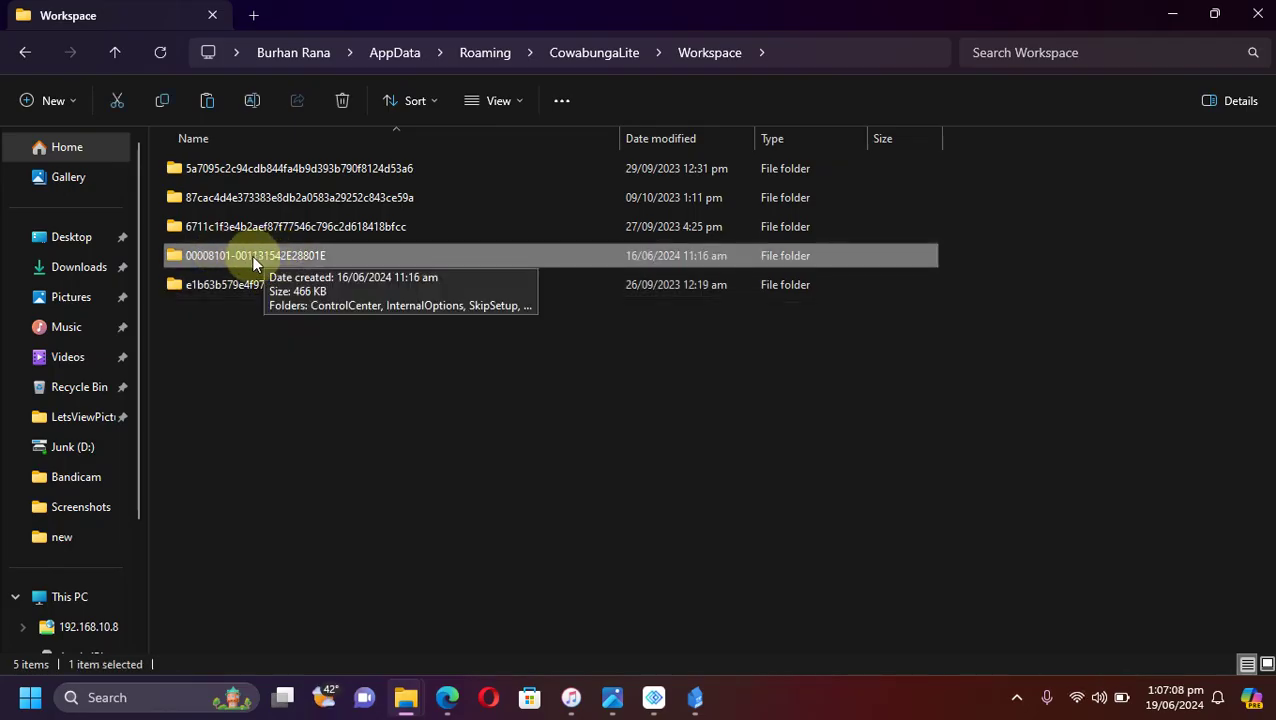
pyautogui.doubleClick(254, 259)
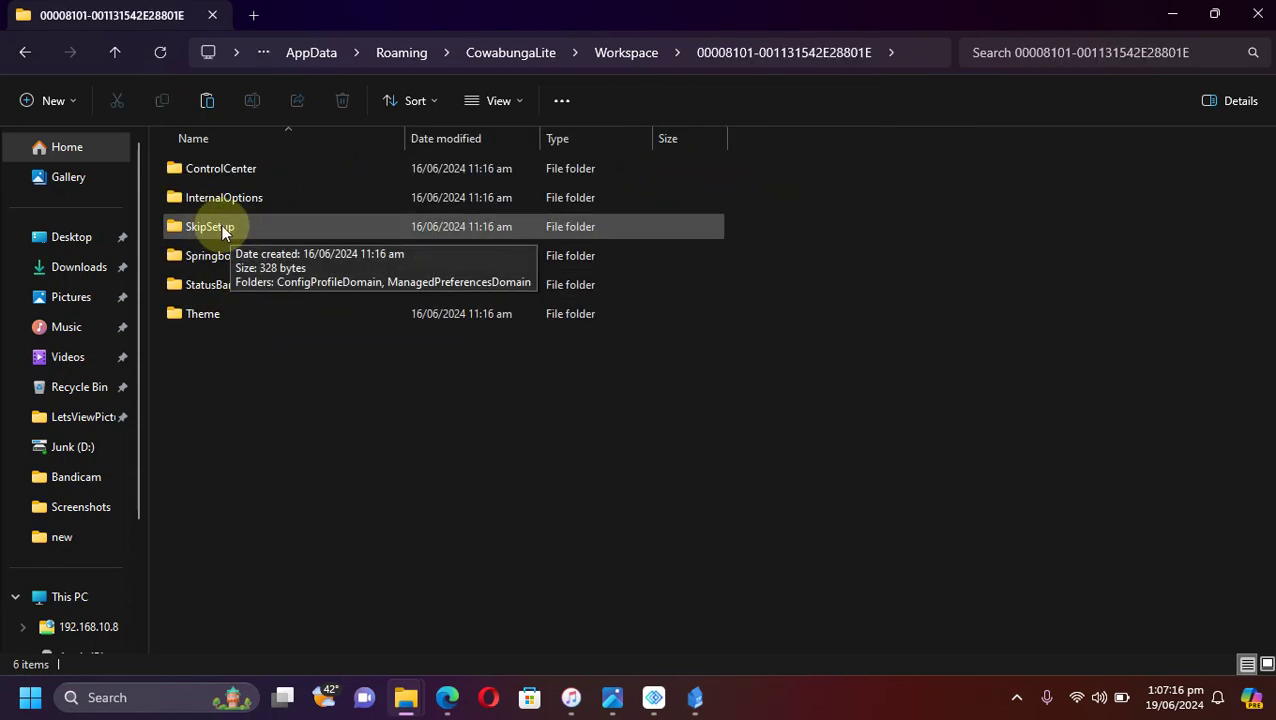
pyautogui.doubleClick(220, 226)
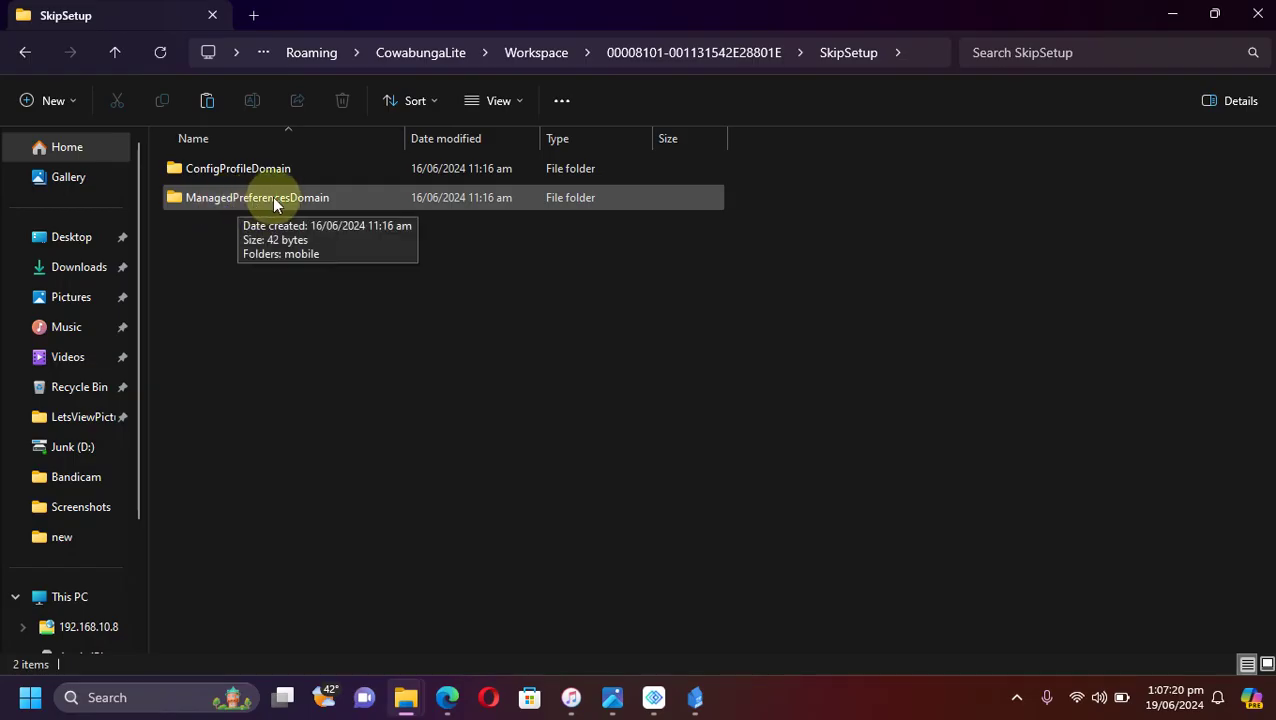
pyautogui.doubleClick(256, 199)
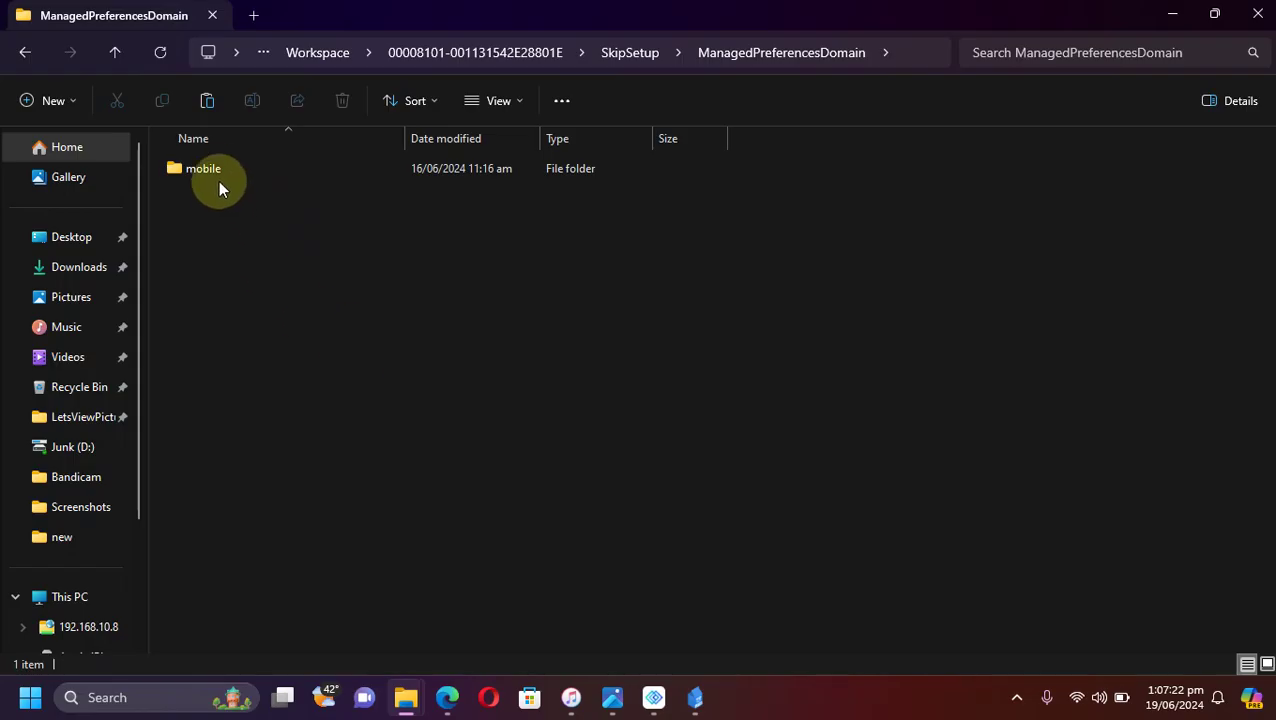
pyautogui.doubleClick(214, 169)
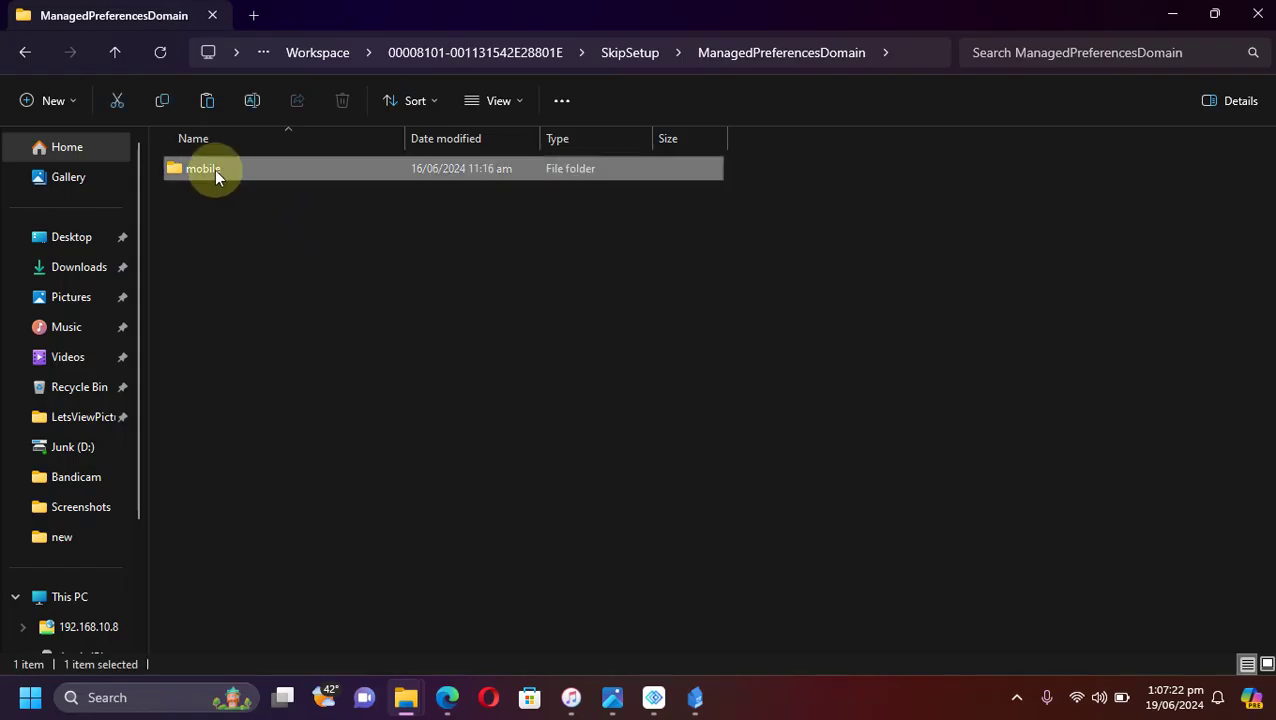
pyautogui.rightClick(412, 303)
pyautogui.click(434, 327)
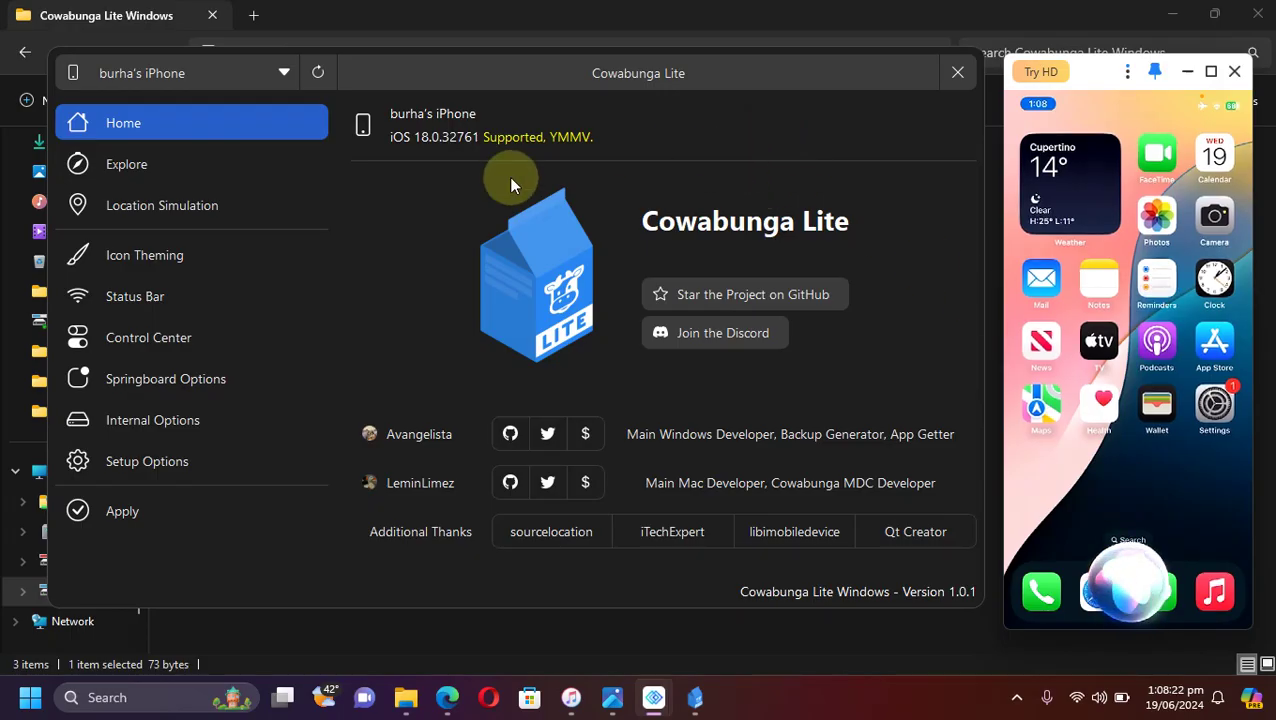
# Choose Setup Options with Skip Setup checked, then move to the Apply page.
pyautogui.click(141, 463)
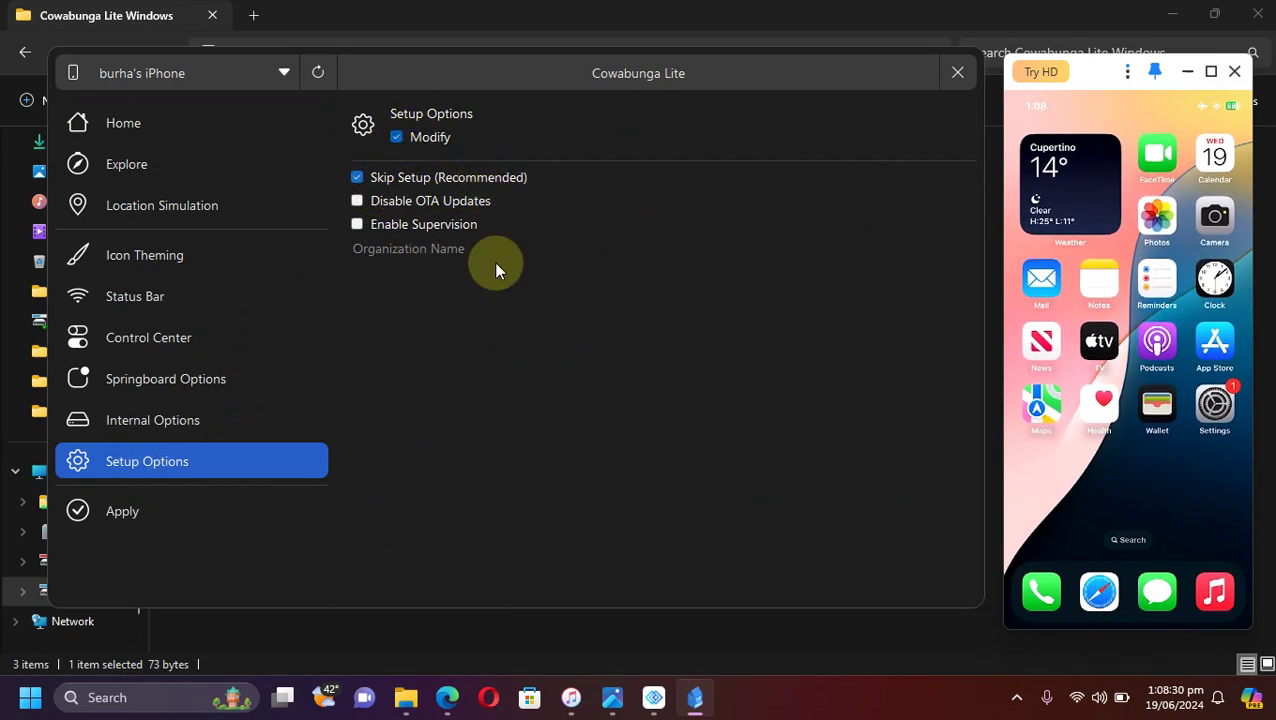
pyautogui.click(122, 511)
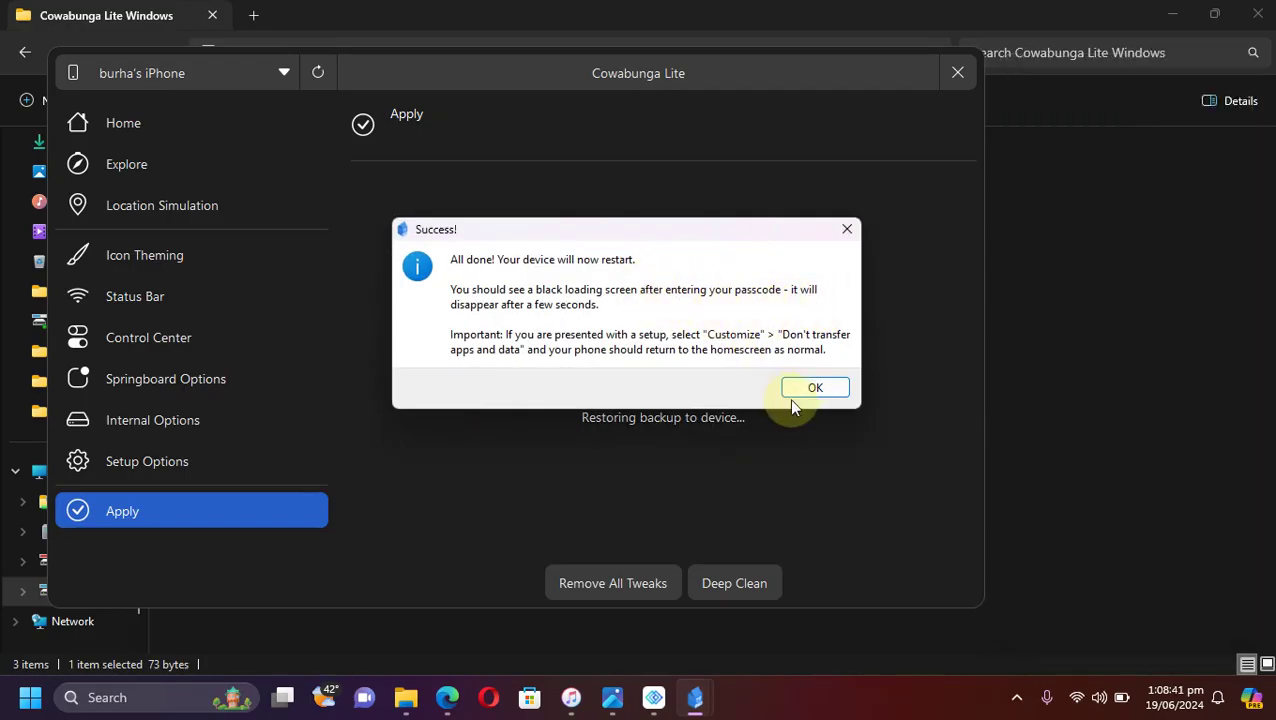
# Acknowledge the Success message so the iPhone restarts.
pyautogui.click(815, 389)
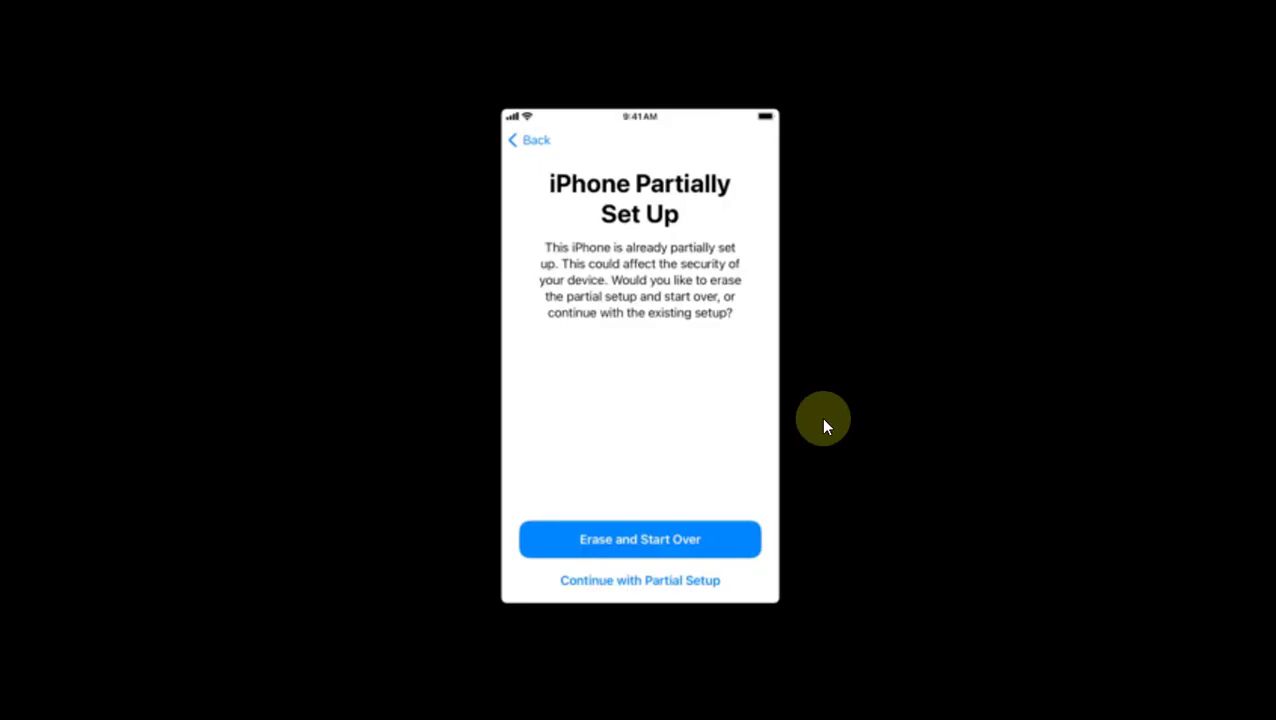